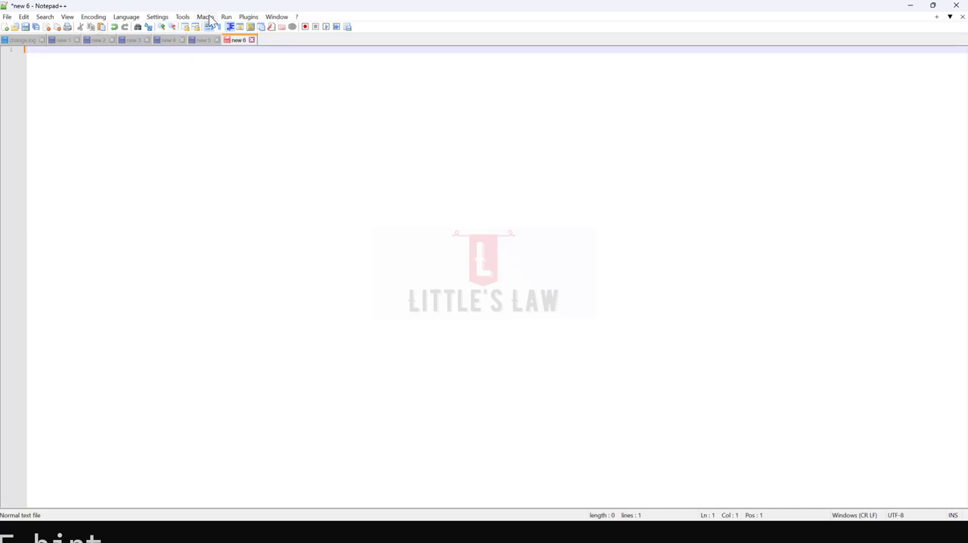
click(207, 17)
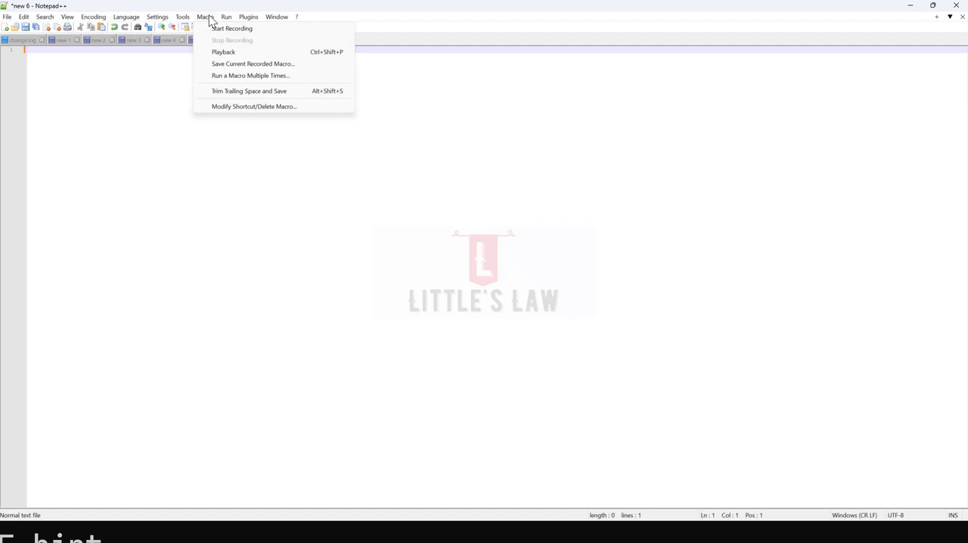
click(146, 83)
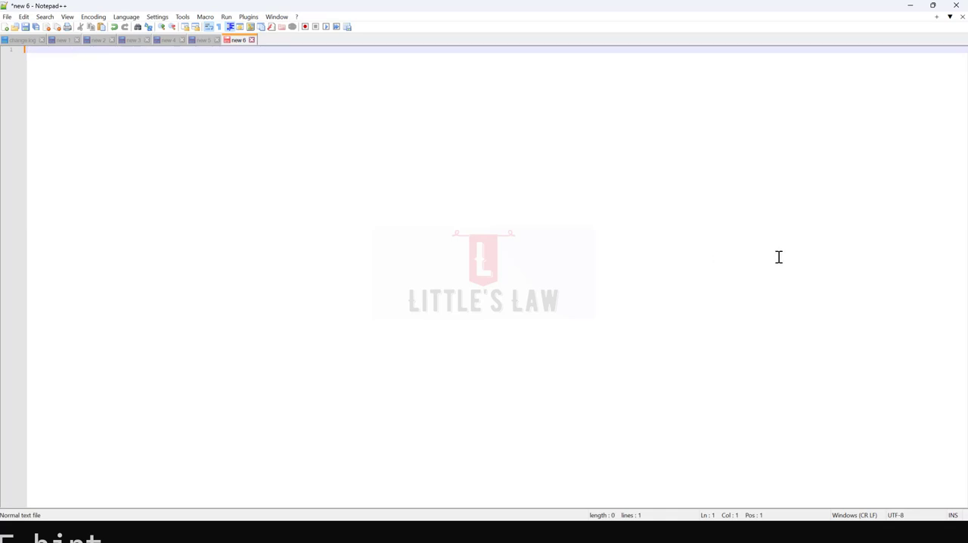
Step: Enter "one" on line 1, copy it, and record a macro that adds a new line and pastes the copied word
text(one)
drag(39, 53, 25, 51)
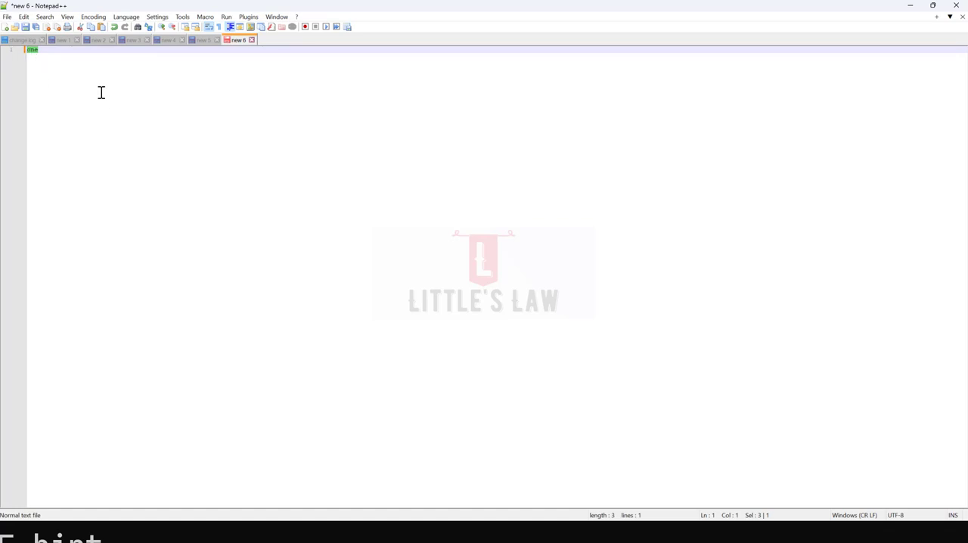
click(305, 26)
double_click(49, 51)
key(ctrl+c)
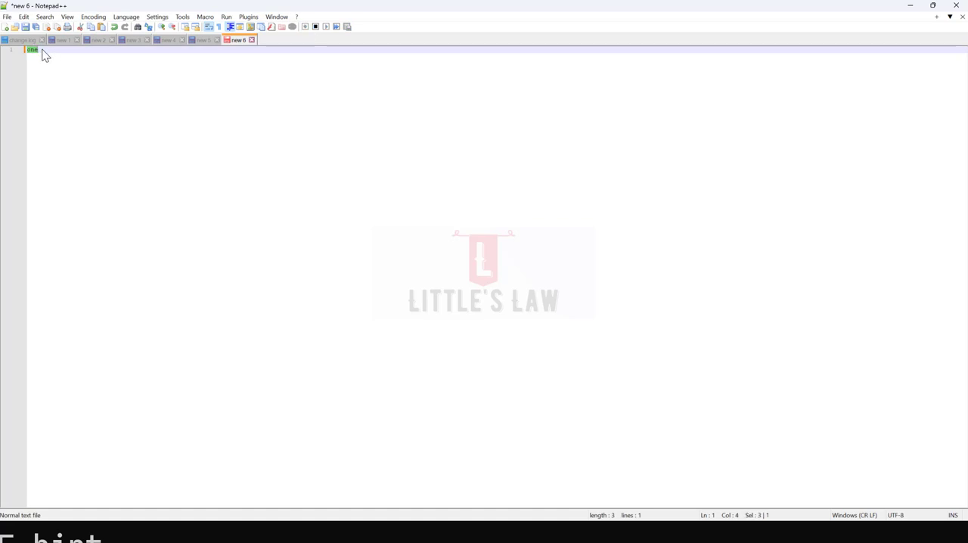
click(42, 50)
key(Return)
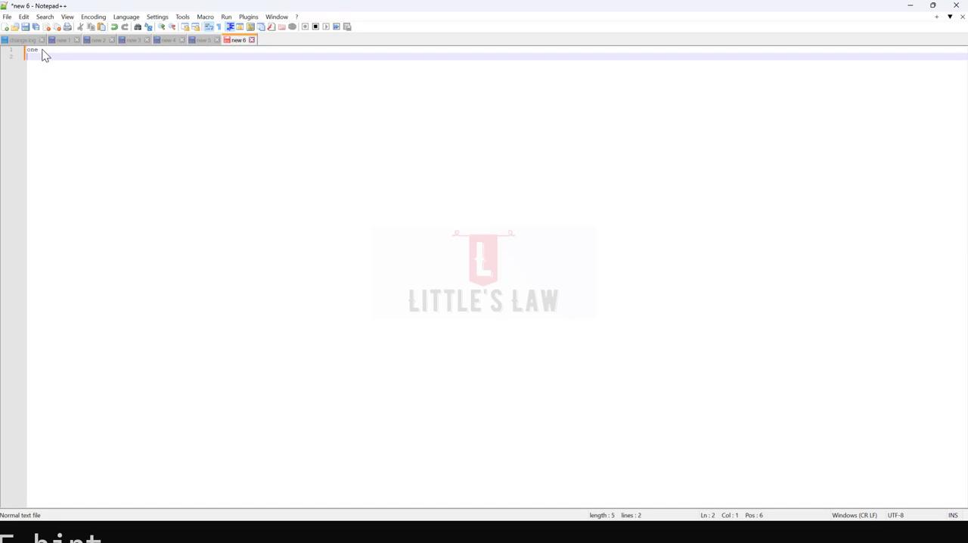
key(ctrl+v)
click(316, 30)
click(337, 27)
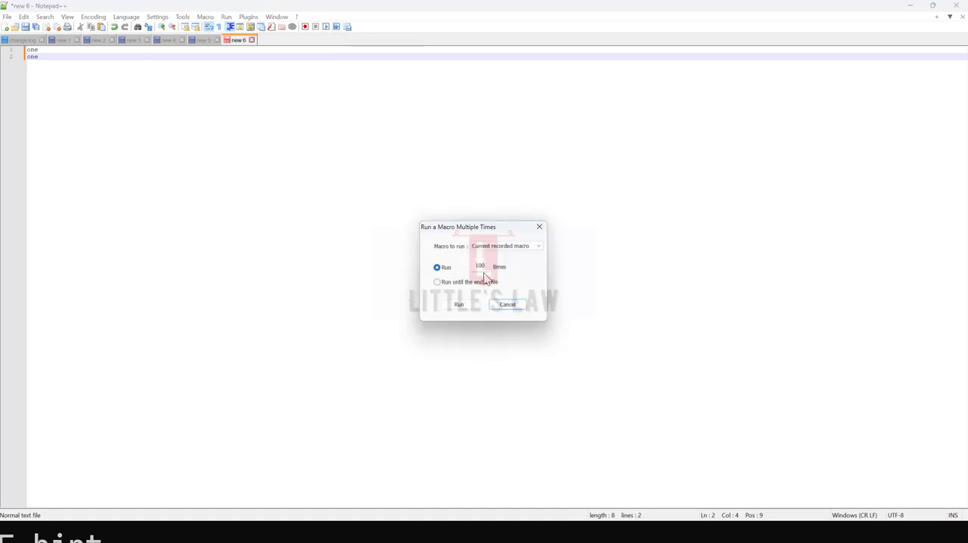
drag(485, 265, 471, 272)
click(508, 304)
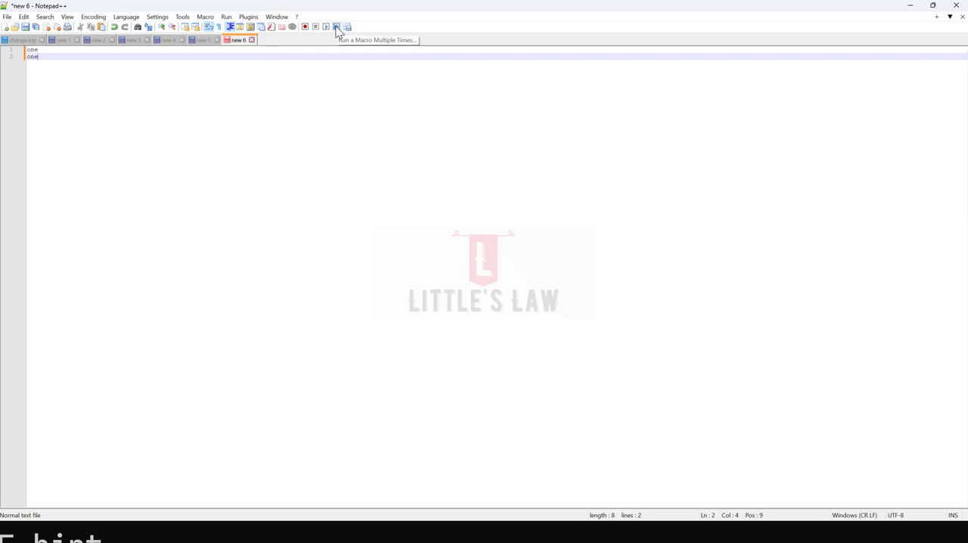
Step: Play back the recorded macro three times, with the word on line 3 selected for the second run
click(327, 27)
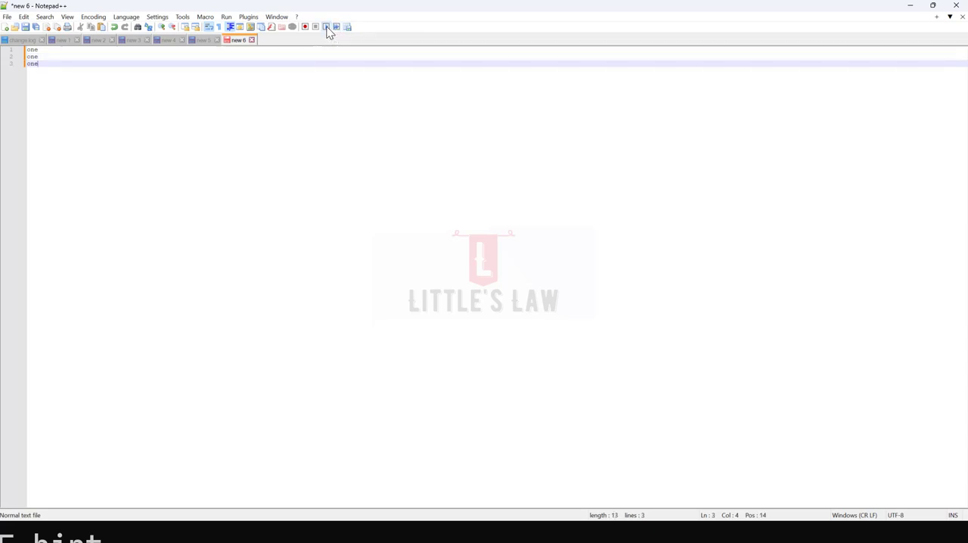
drag(44, 64, 28, 63)
click(328, 27)
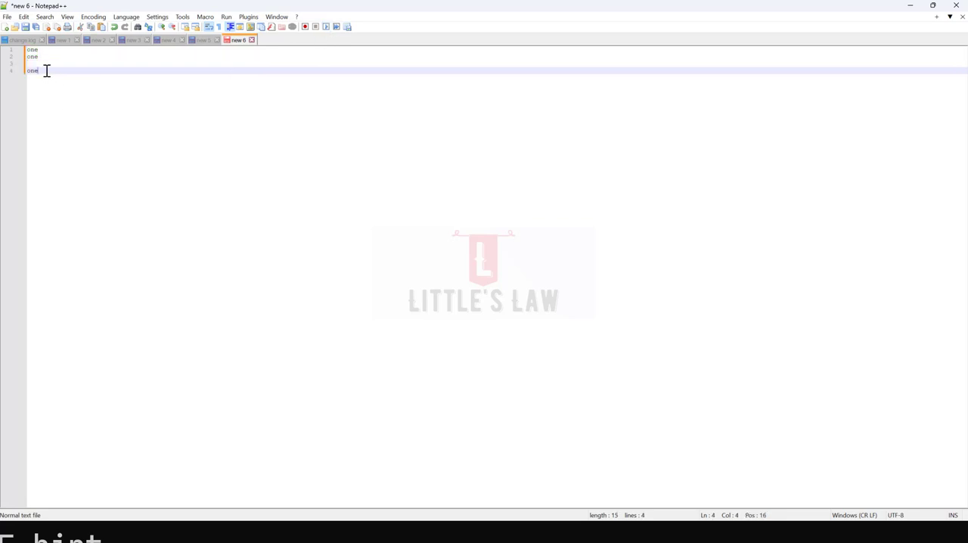
click(327, 28)
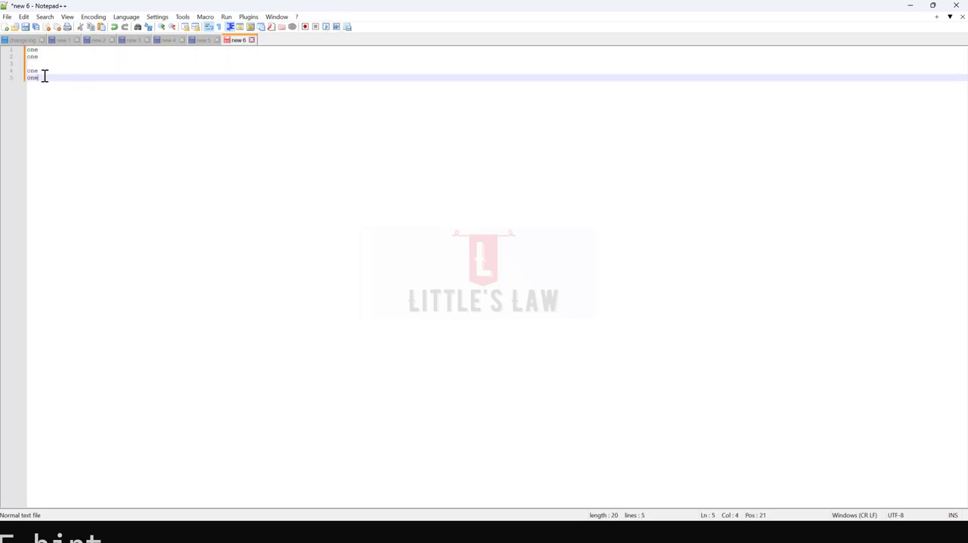
Step: Run the current recorded macro 20 times and delete the empty line 3
click(336, 27)
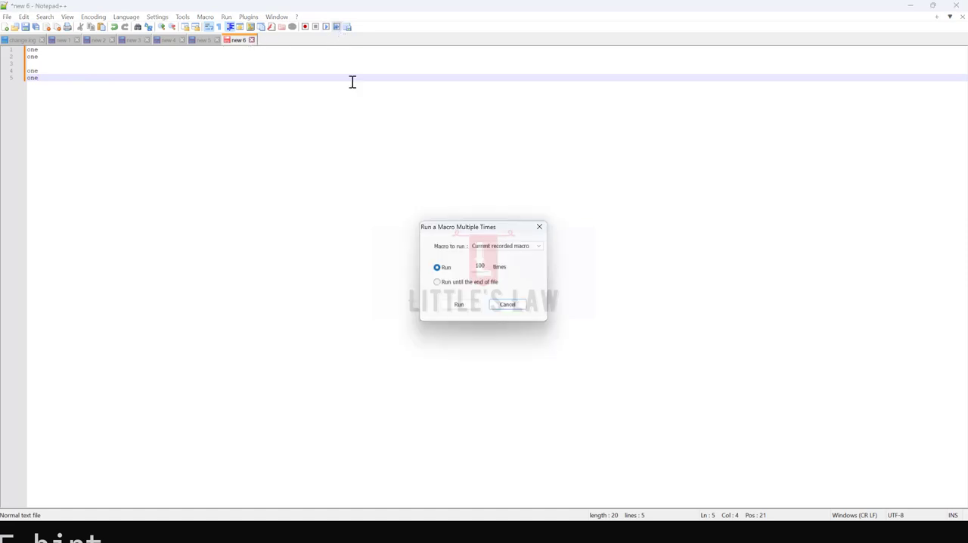
double_click(481, 266)
text(2)
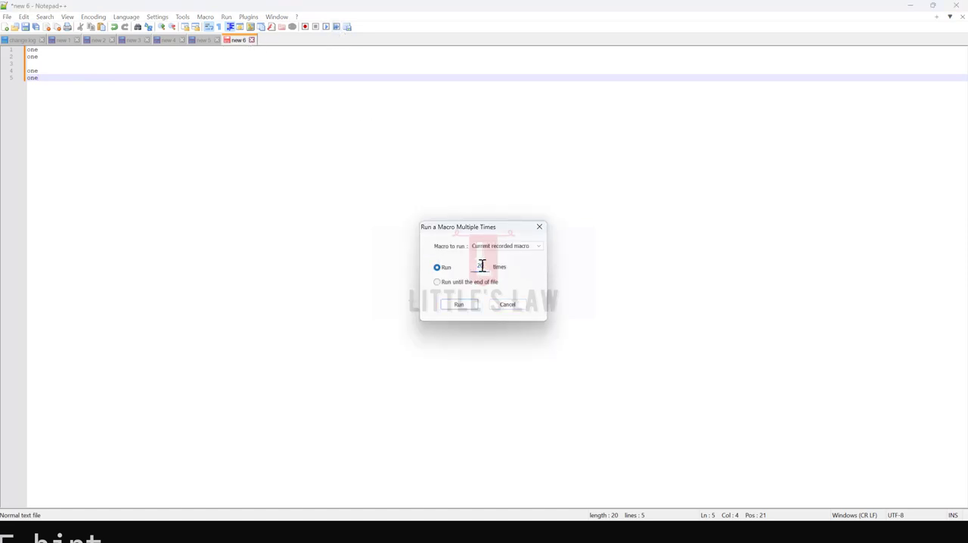
text(0)
click(459, 305)
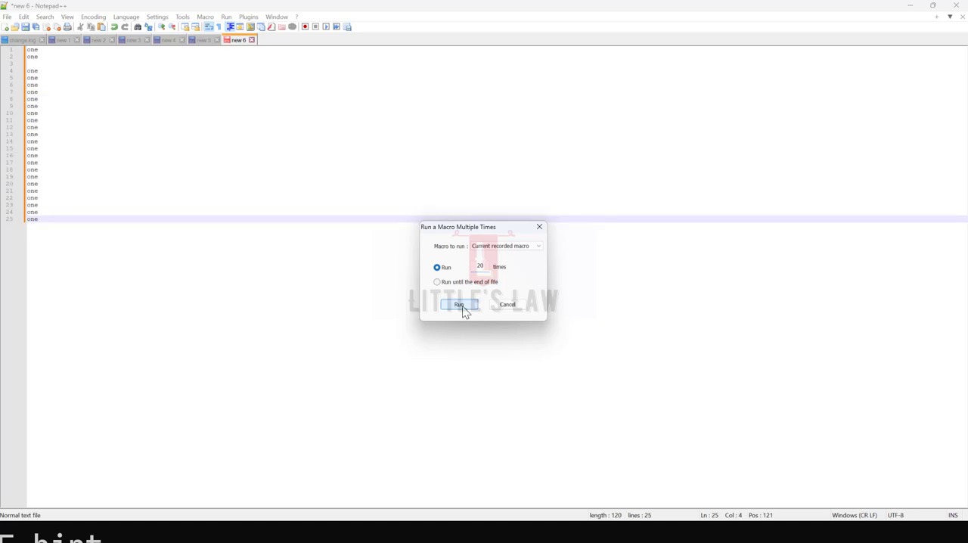
click(509, 305)
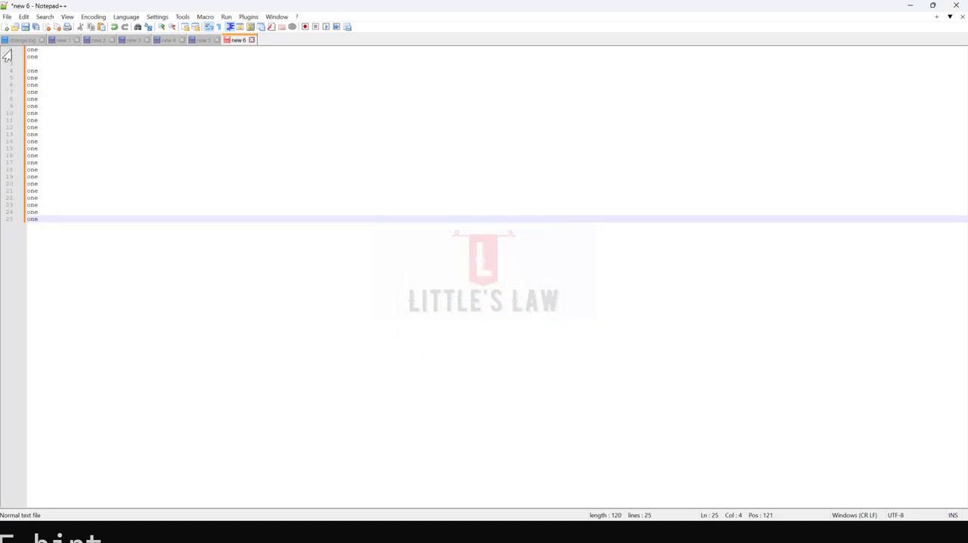
click(32, 63)
key(Delete)
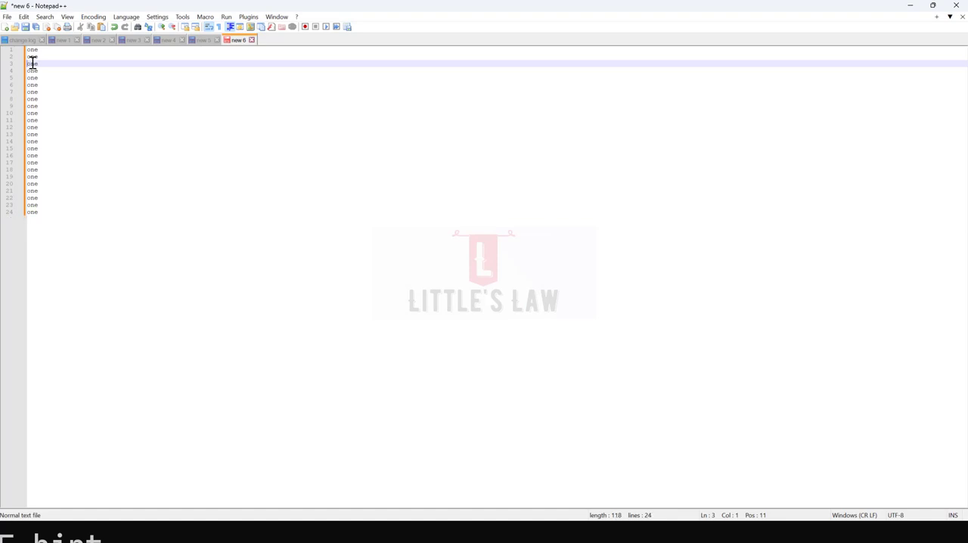
click(44, 51)
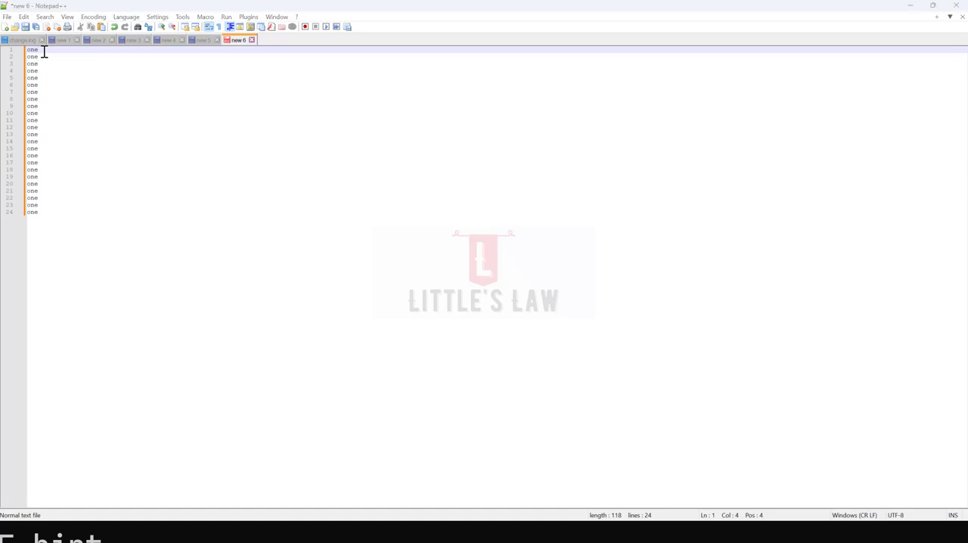
key(ctrl+f)
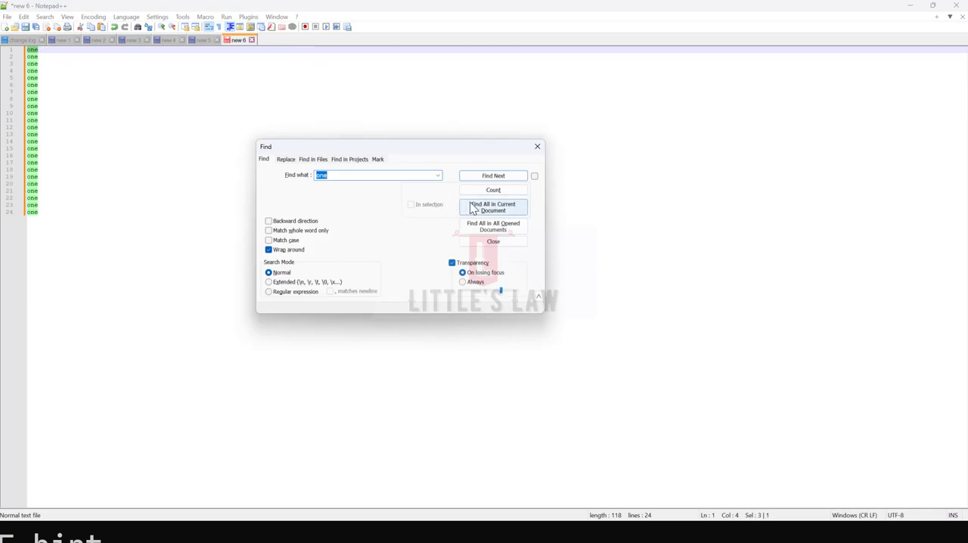
click(537, 147)
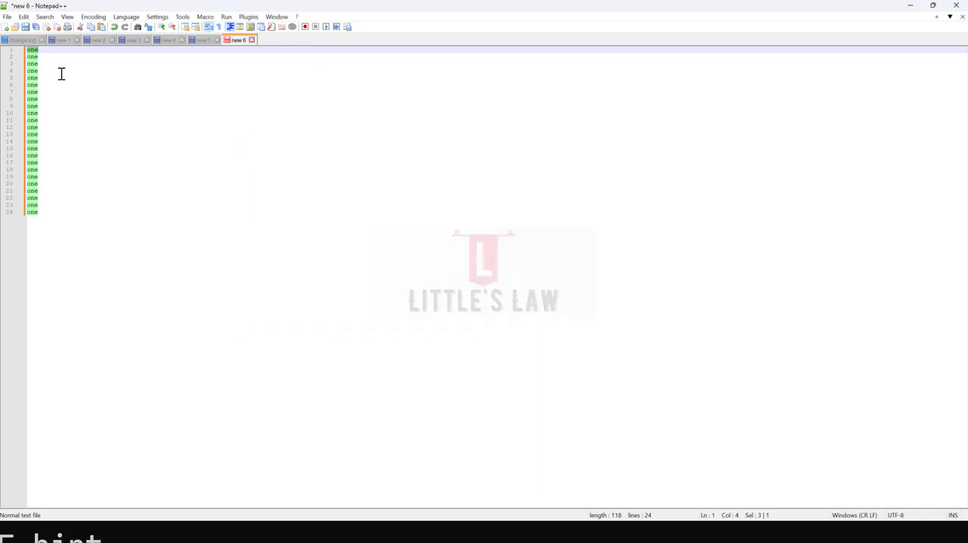
click(38, 50)
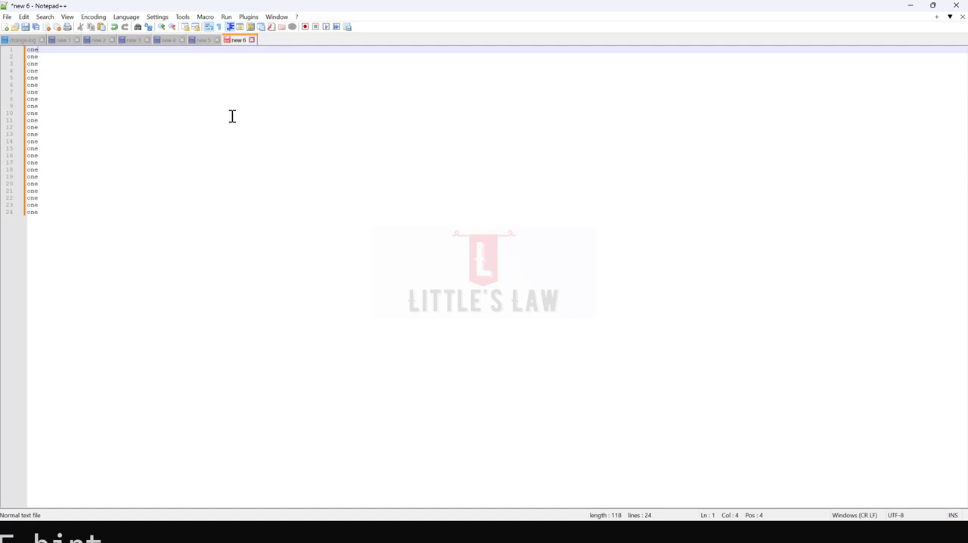
Step: Record a macro that wraps the word on line 1 in single quotes and adds a comma after it
click(305, 27)
double_click(41, 51)
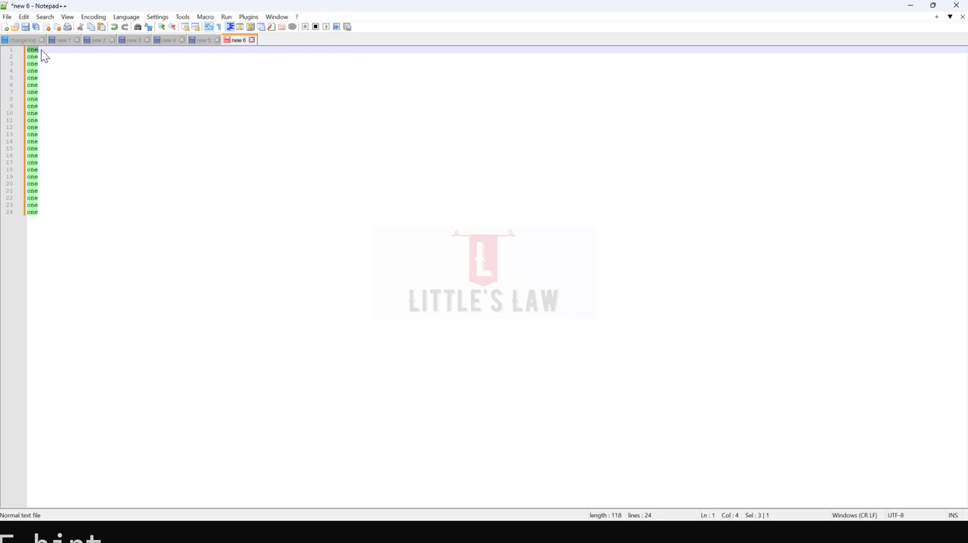
click(42, 51)
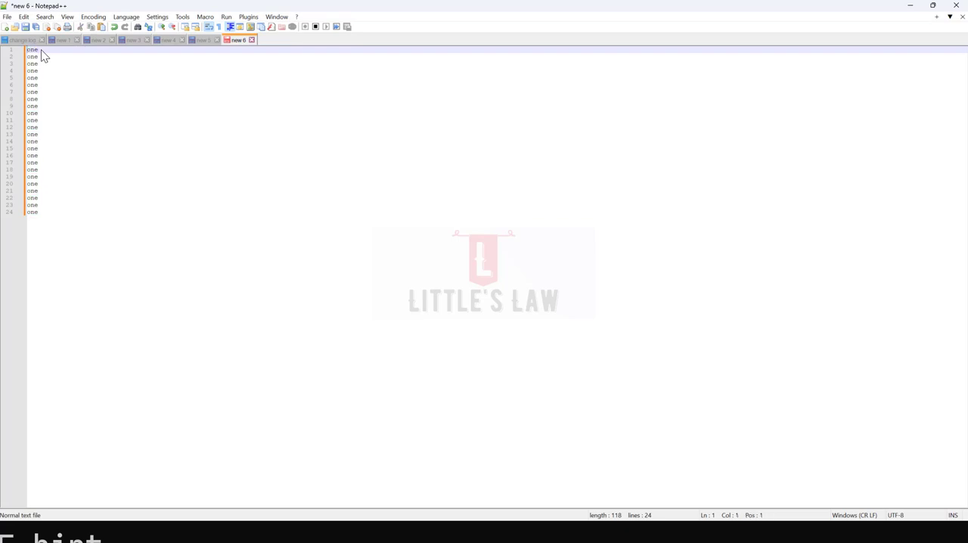
text("one",)
click(315, 26)
Step: Try to run the current recorded macro until the end of the file
click(337, 27)
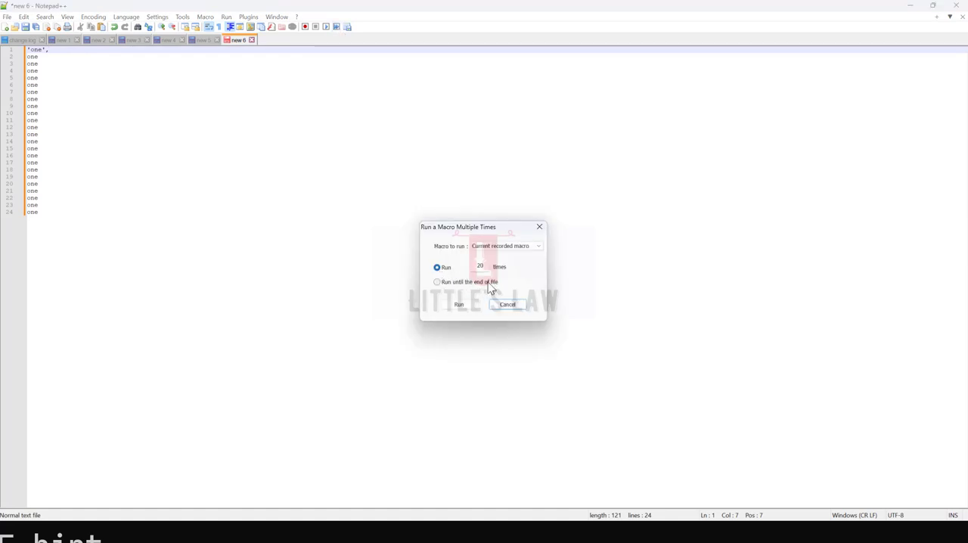
click(487, 265)
double_click(480, 265)
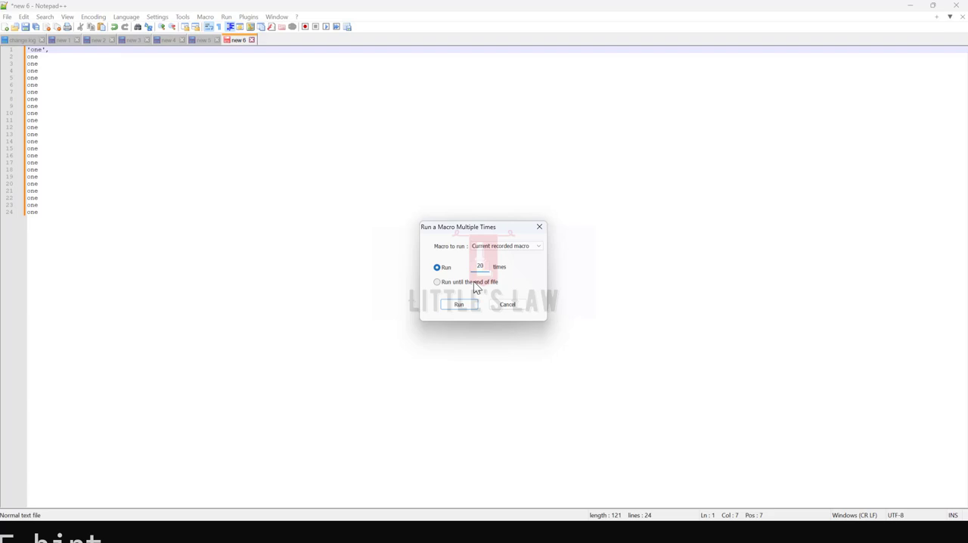
click(475, 284)
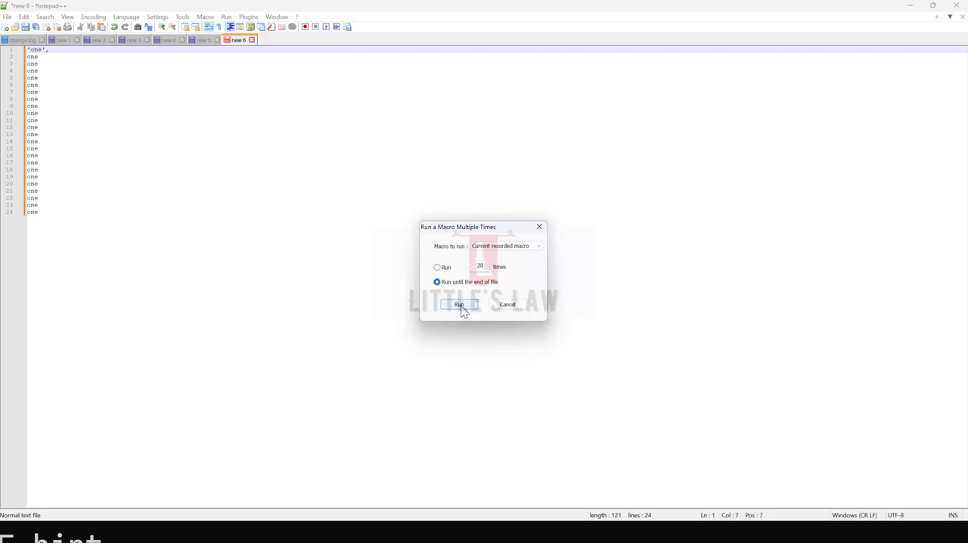
click(459, 307)
click(508, 304)
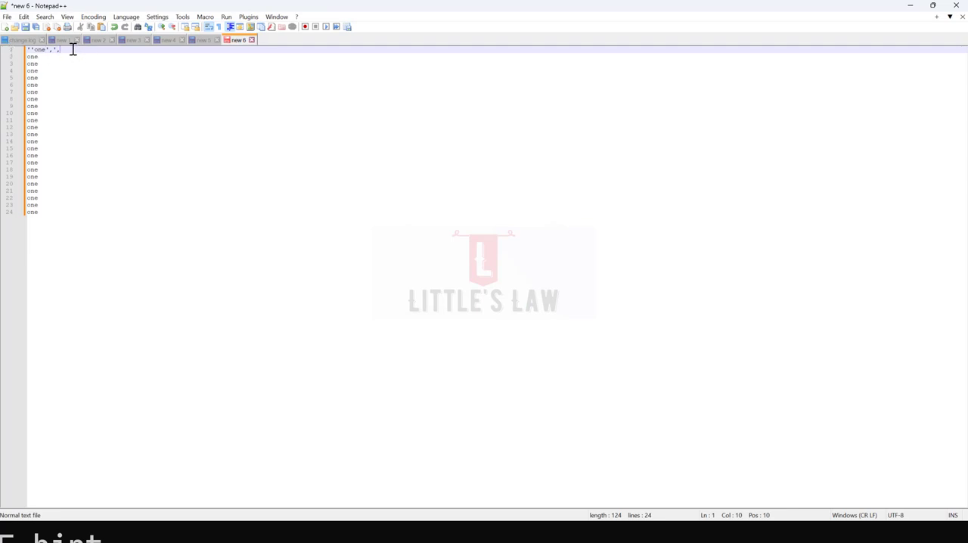
Step: Replace the content of line 1 with plain "one"
key(shift+Home)
text(one)
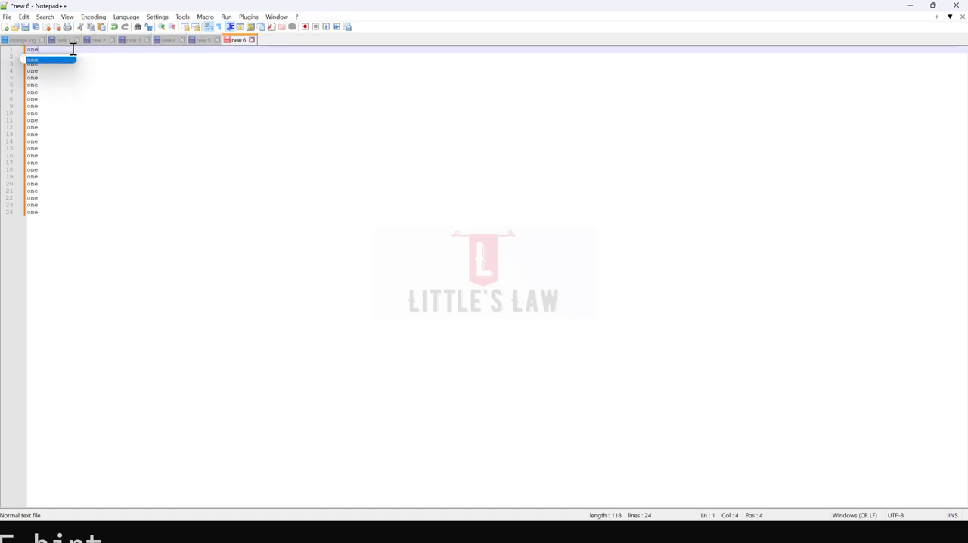
click(78, 105)
Step: Record a macro from line 1 that moves to the start of the next line, wraps its word in single quotes and appends a comma
click(43, 53)
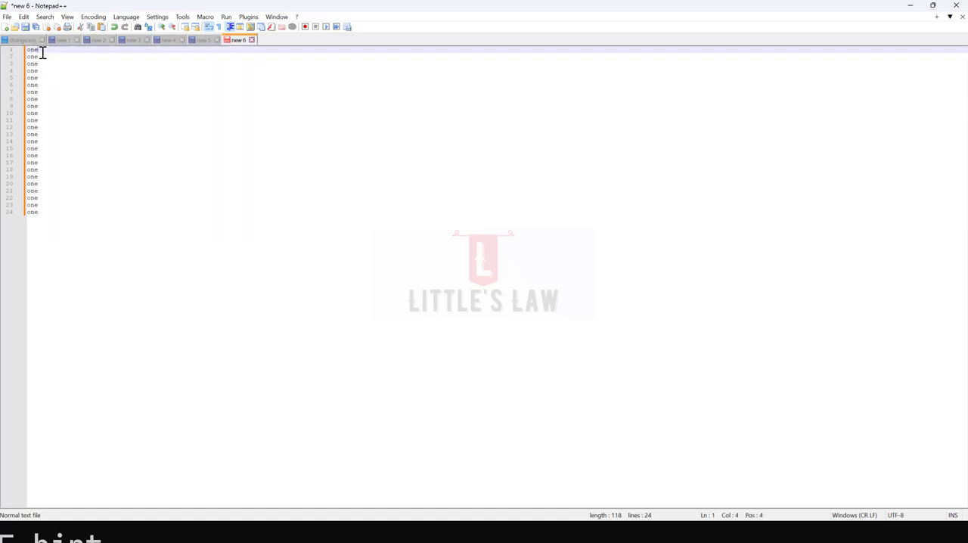
click(305, 26)
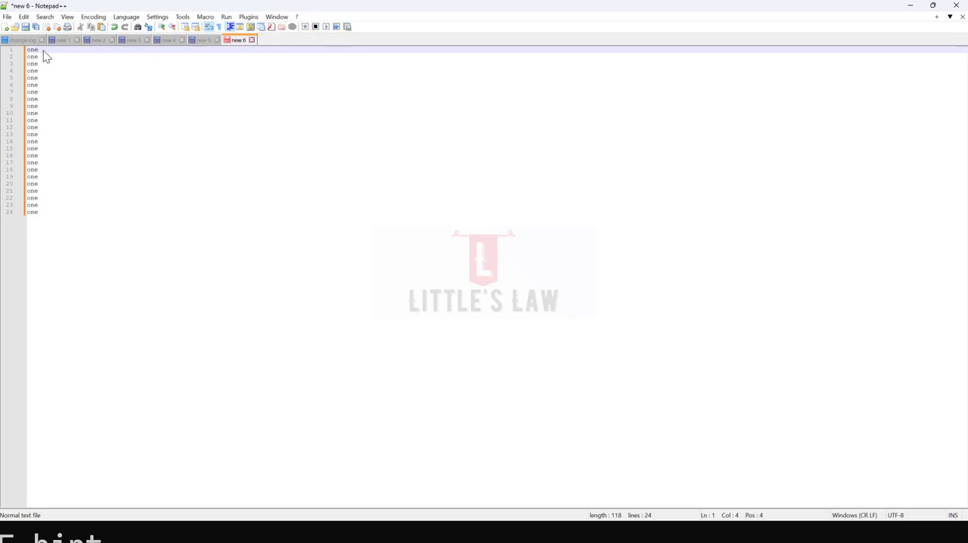
key(Down)
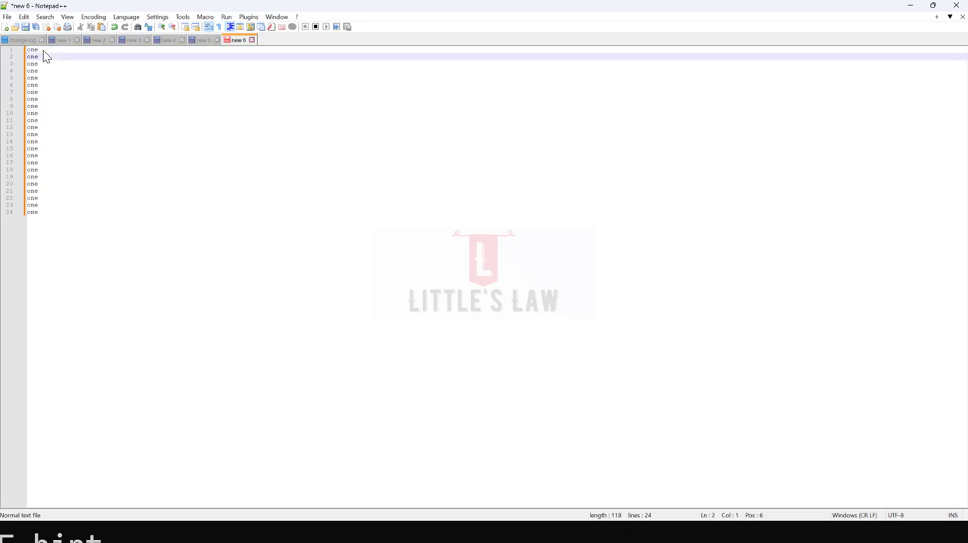
text('one)
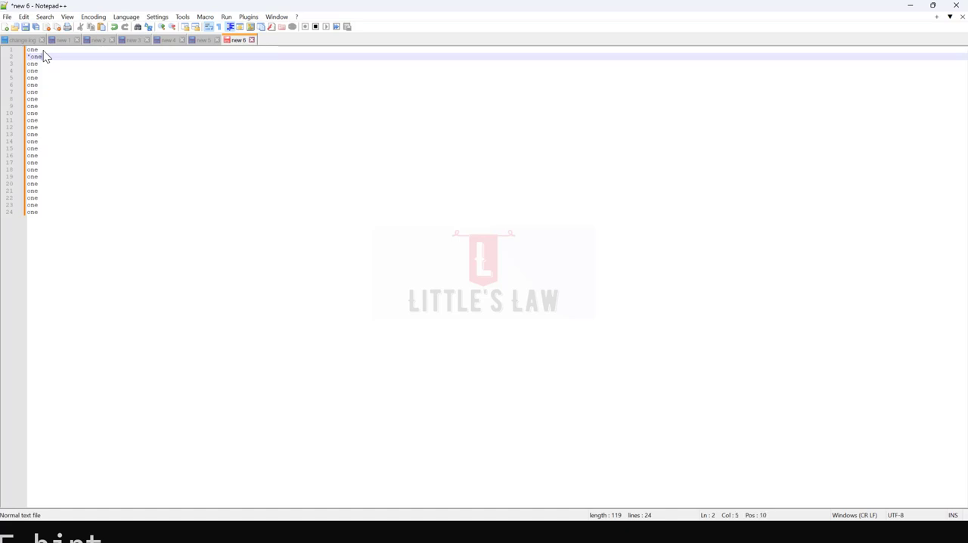
text(',)
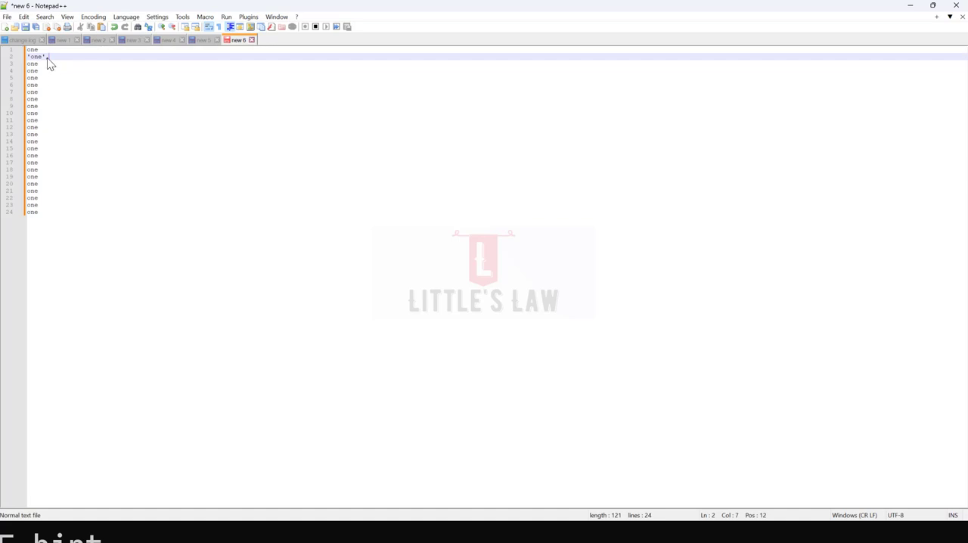
click(315, 27)
Step: Play back the new macro once on line 3, and run it until the end of the file
click(326, 28)
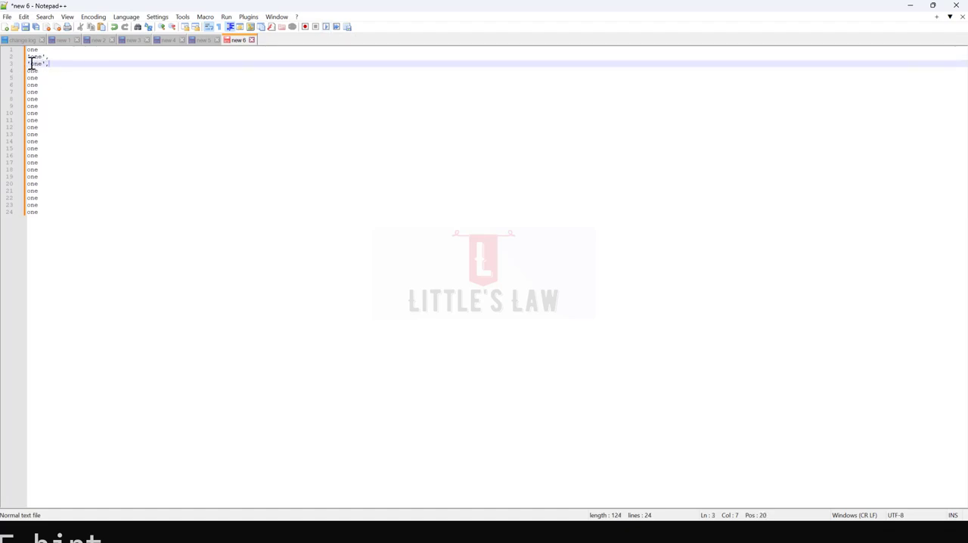
click(337, 29)
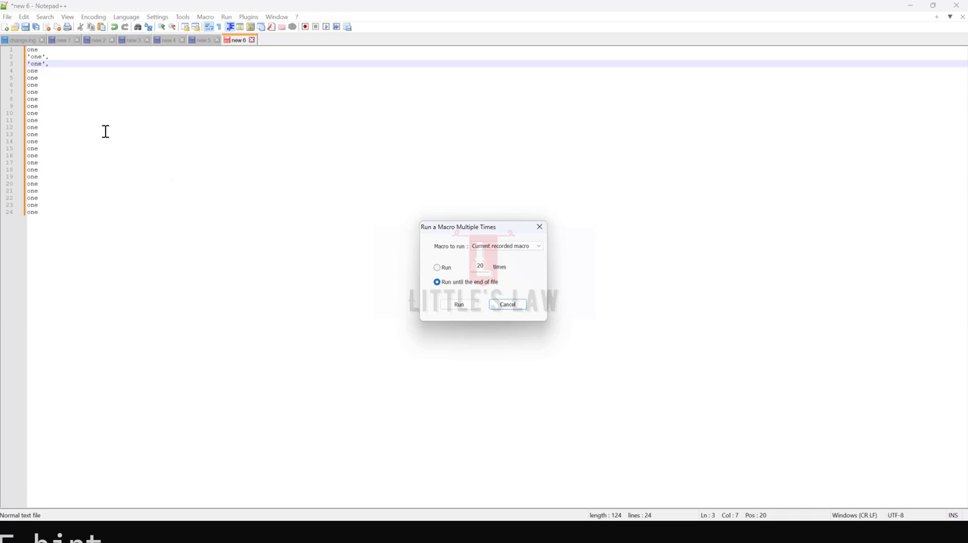
click(457, 286)
click(459, 305)
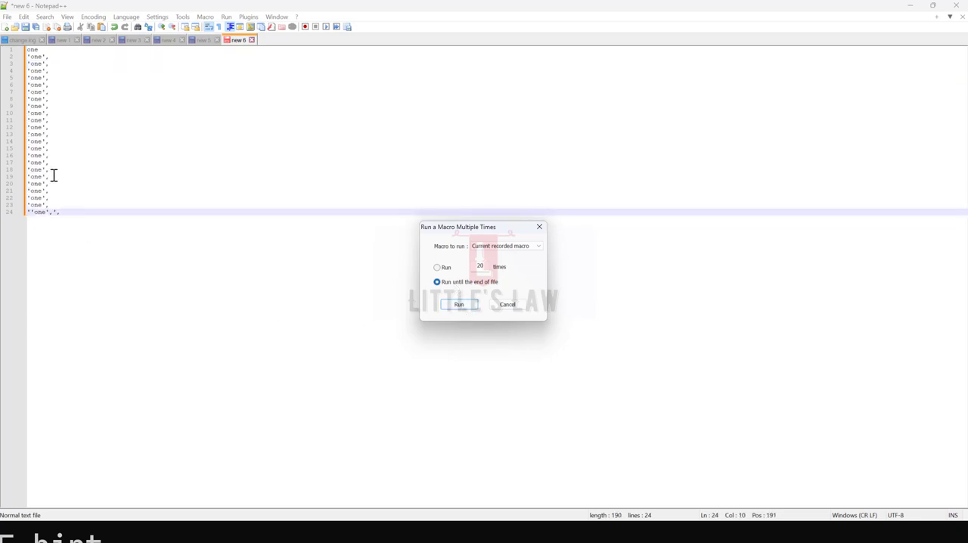
Step: Remove the duplicated quotes and comma from the last line, line 24
click(76, 214)
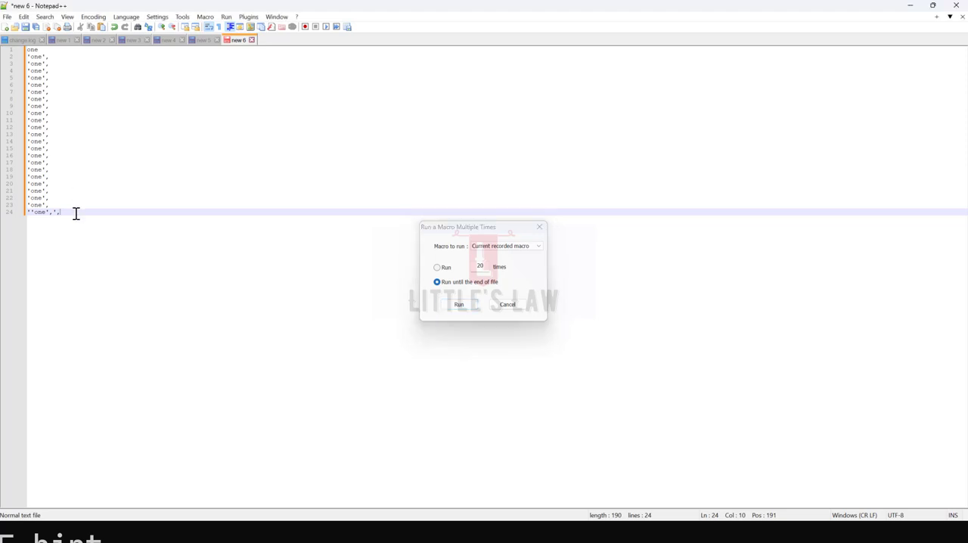
key(BackSpace)
key(BackSpace)
key(BackSpace)
key(Delete)
click(94, 17)
mouse_move(127, 21)
mouse_move(205, 17)
click(149, 230)
Step: Look through the open documents one by one, from change.log through new 6
click(27, 40)
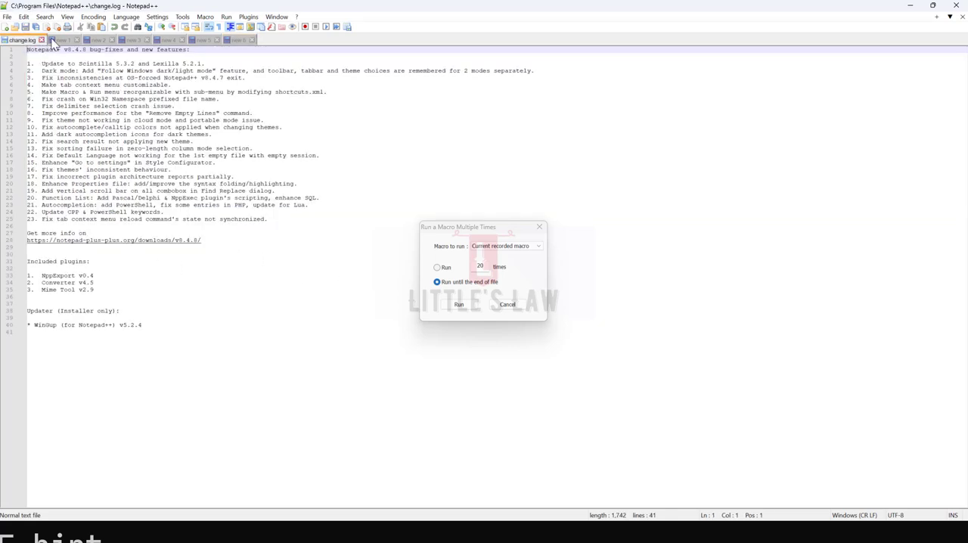
click(62, 40)
click(97, 41)
click(130, 42)
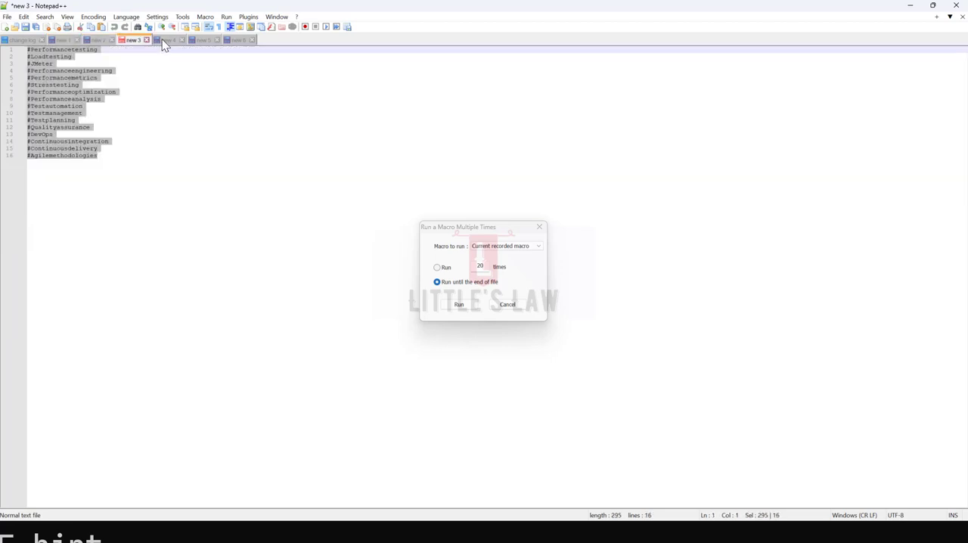
click(165, 42)
click(198, 43)
click(237, 42)
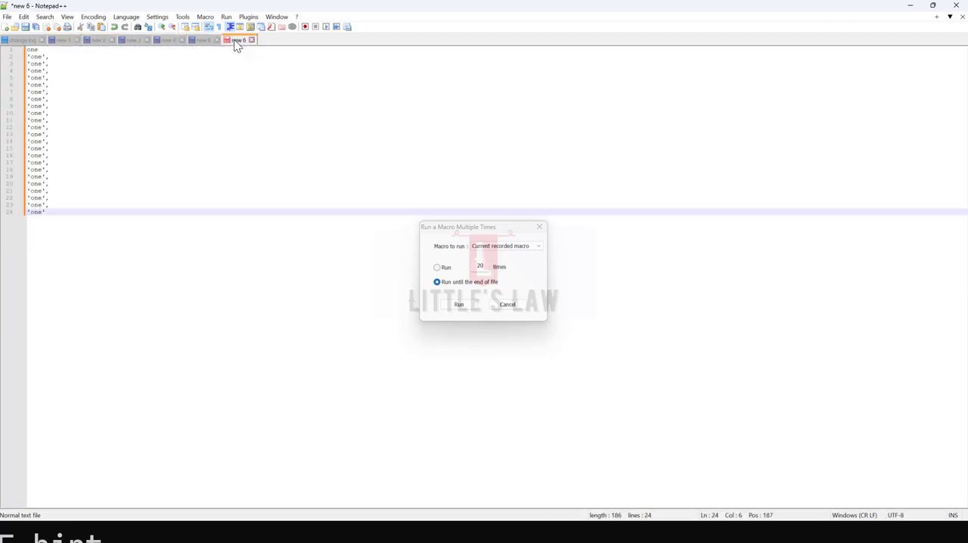
Step: With a new blank document open, cancel the dialog for running a macro multiple times and close the editor without saving
click(6, 28)
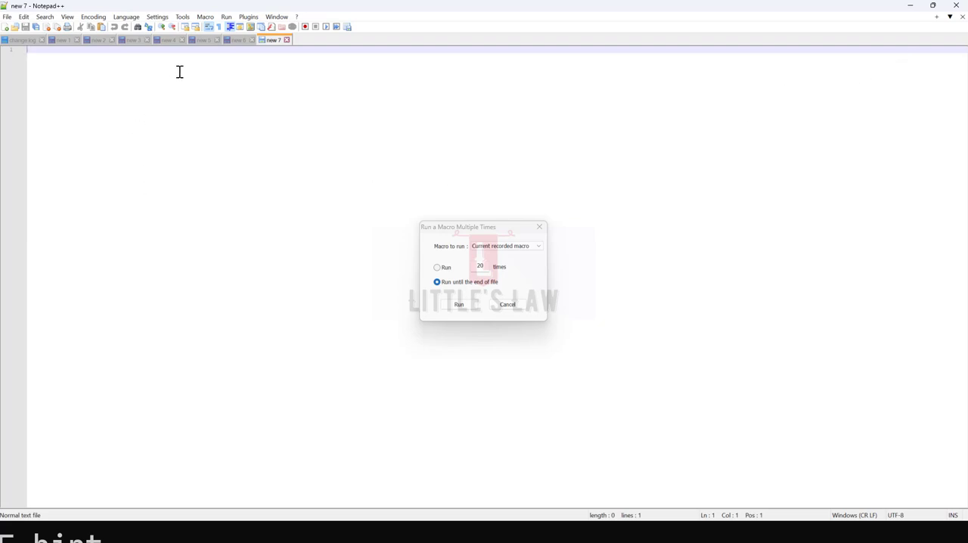
click(508, 304)
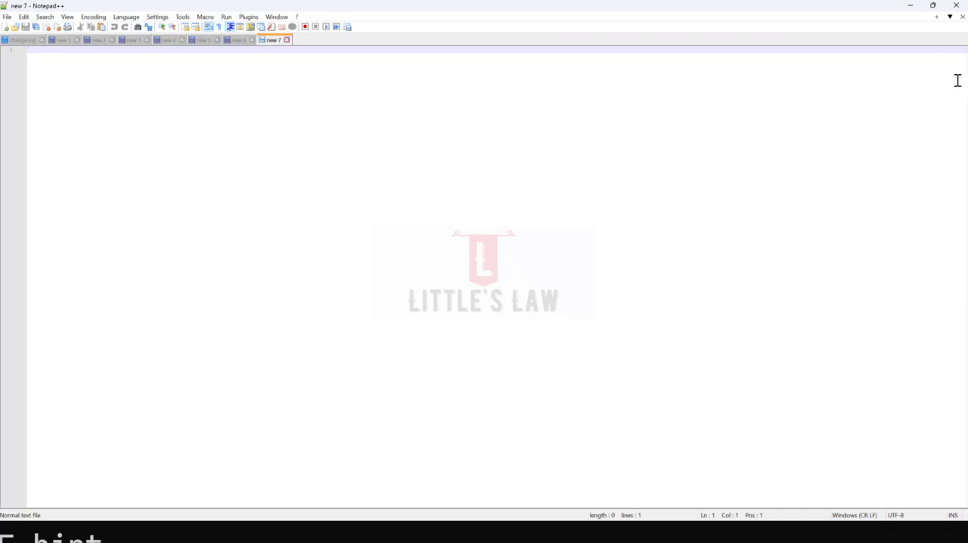
click(956, 6)
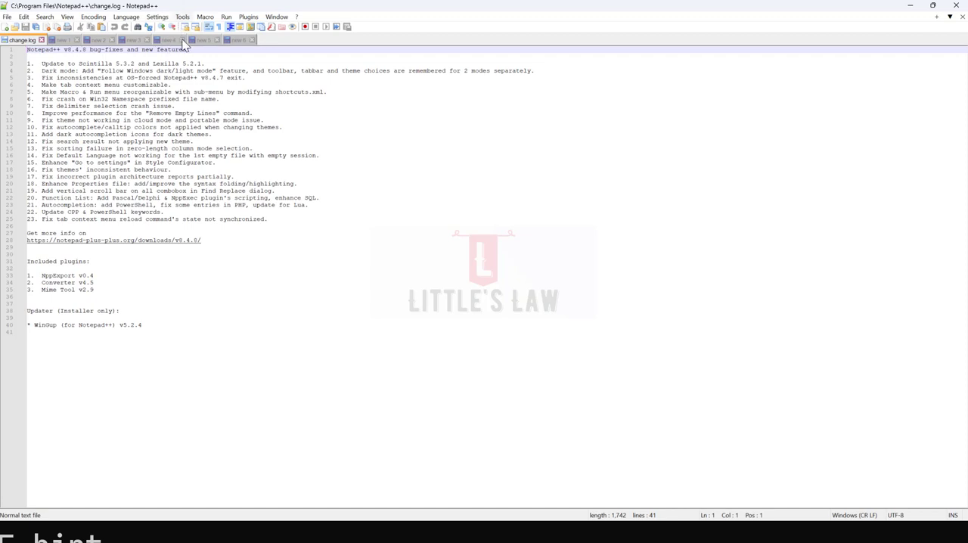
Step: Check the unsaved documents in the reopened editor, going from new 6 back to change.log
click(241, 41)
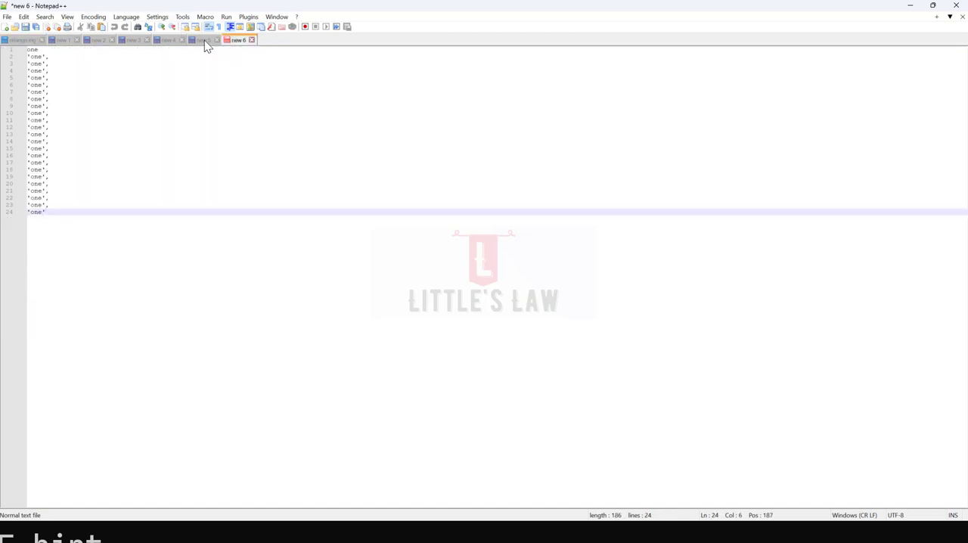
click(202, 41)
click(169, 42)
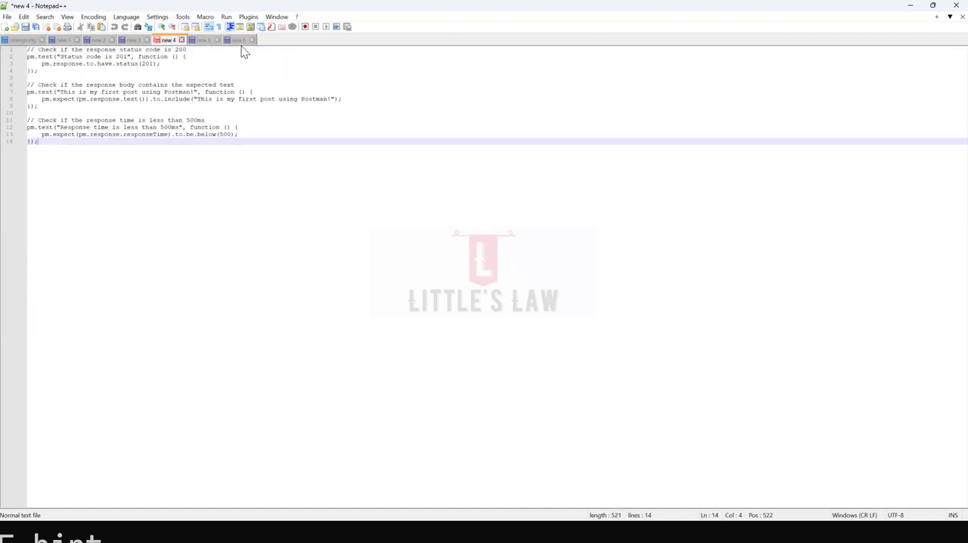
click(240, 41)
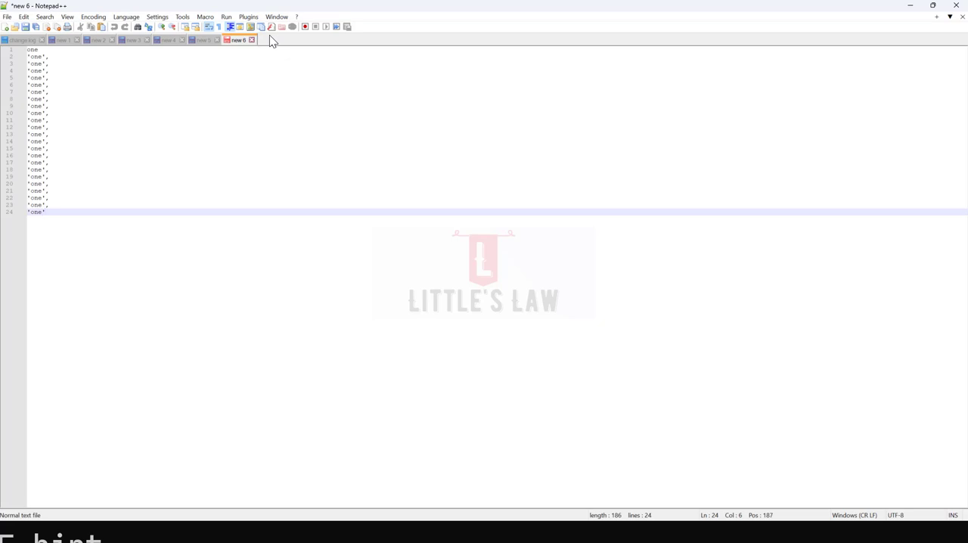
click(201, 42)
click(171, 42)
click(127, 39)
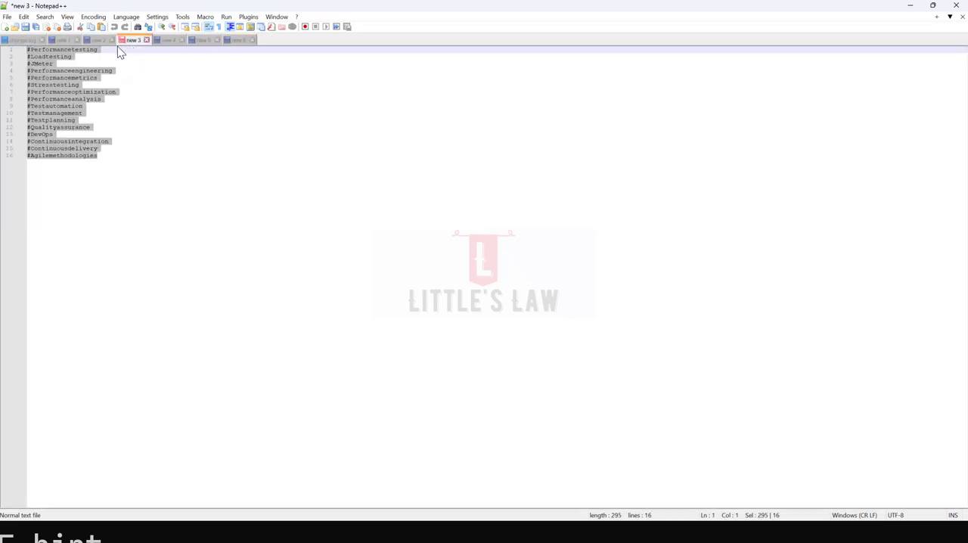
click(93, 41)
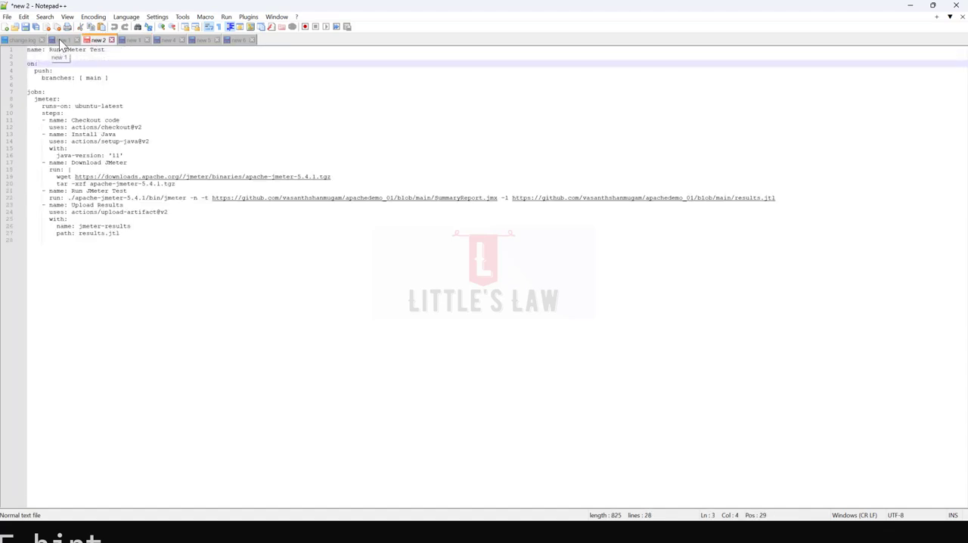
click(60, 40)
click(29, 40)
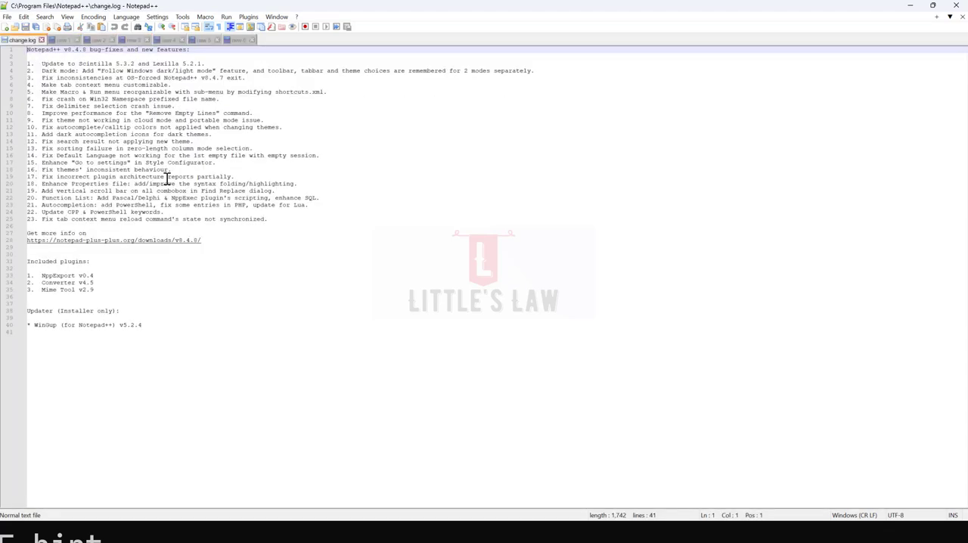